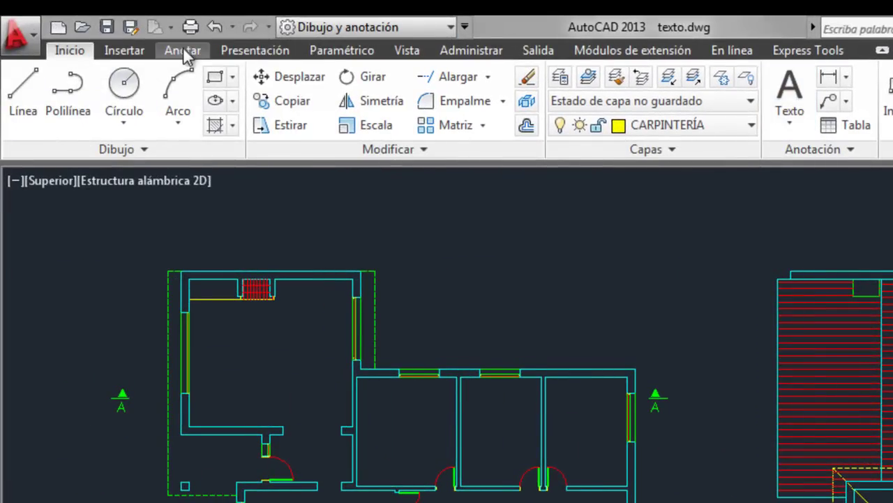
Show the Anotar ribbon's text, dimension, leader and table panels, then return to Inicio.
{"action": "left_click", "coordinate": [184, 56]}
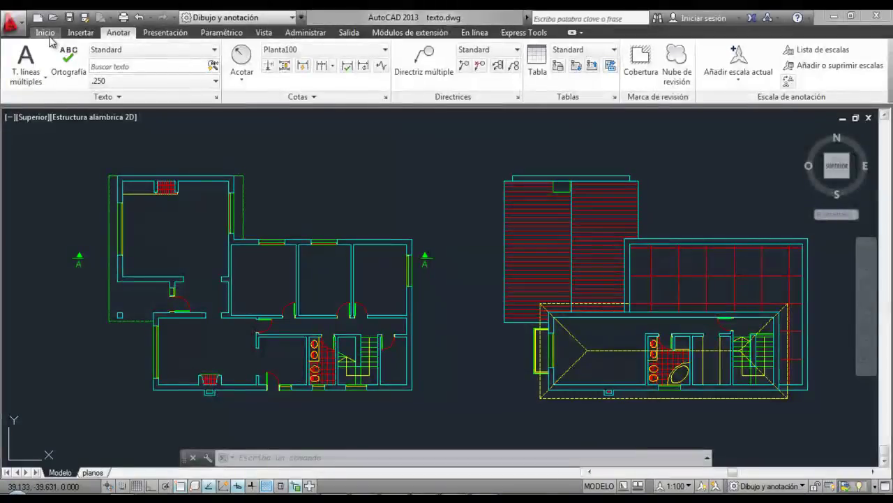
{"action": "left_click", "coordinate": [44, 32]}
Start multiline text and draw its text box inside the left bedroom.
{"action": "left_click", "coordinate": [512, 63]}
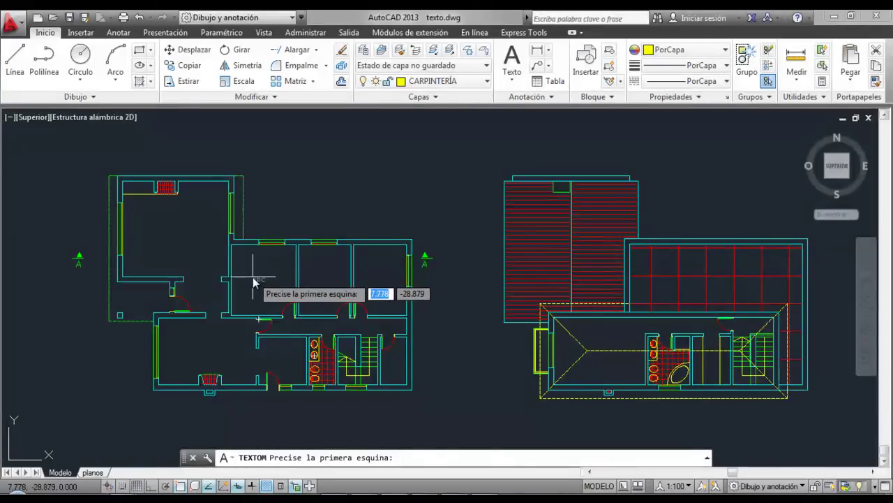
{"action": "scroll", "coordinate": [258, 285], "scroll_direction": "up", "scroll_amount": 2}
{"action": "scroll", "coordinate": [252, 285], "scroll_direction": "up", "scroll_amount": 2}
{"action": "scroll", "coordinate": [255, 279], "scroll_direction": "up", "scroll_amount": 2}
{"action": "left_click", "coordinate": [236, 250]}
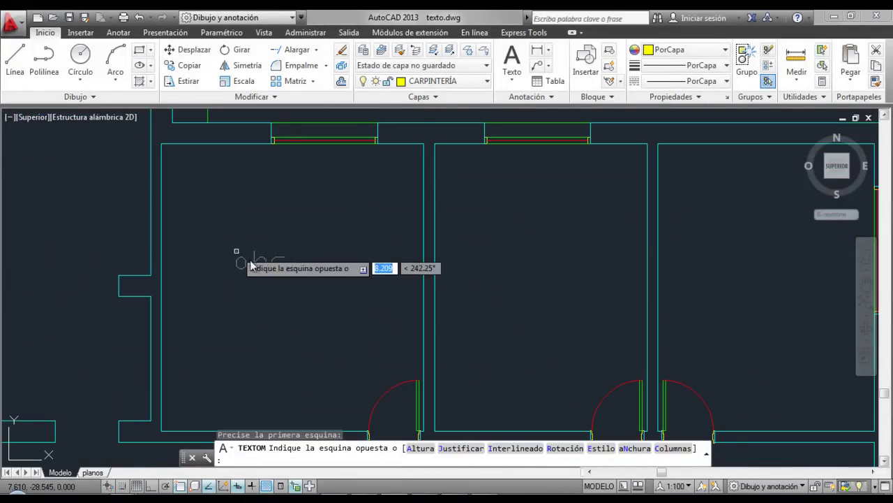
{"action": "left_click", "coordinate": [355, 322]}
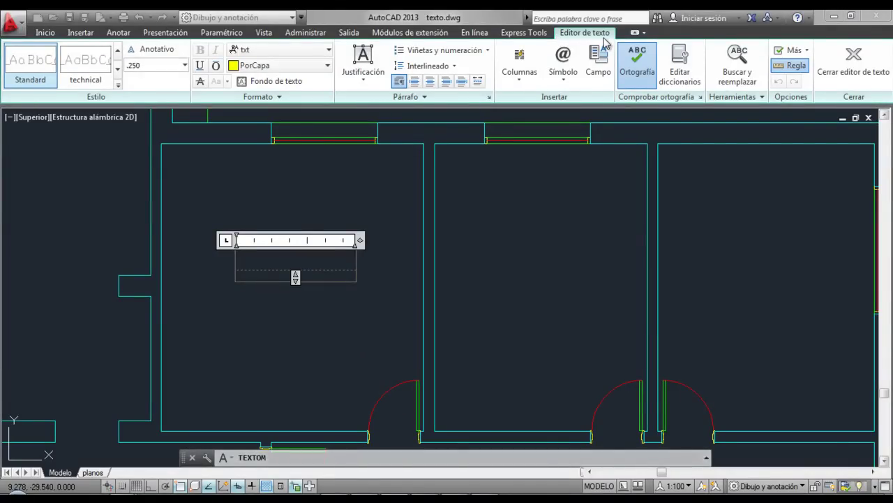
Set the multiline text height to .20 in the text editor.
{"action": "left_click", "coordinate": [185, 66]}
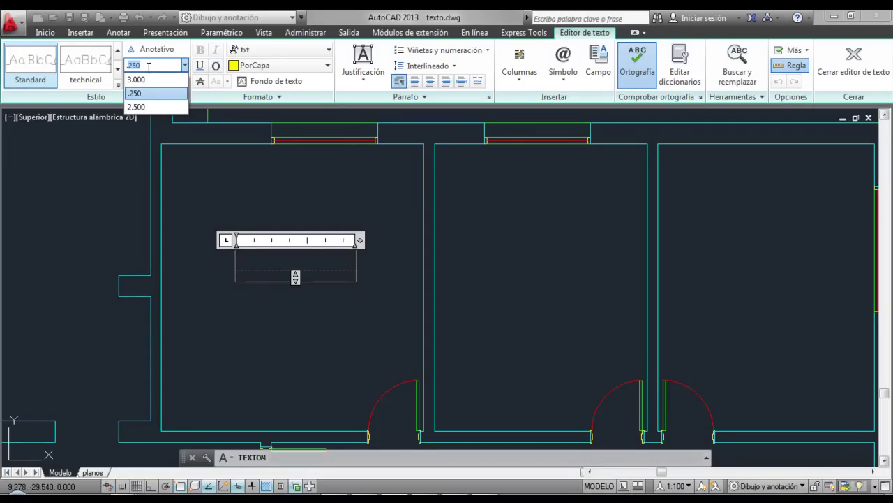
{"action": "type", "text": ".20"}
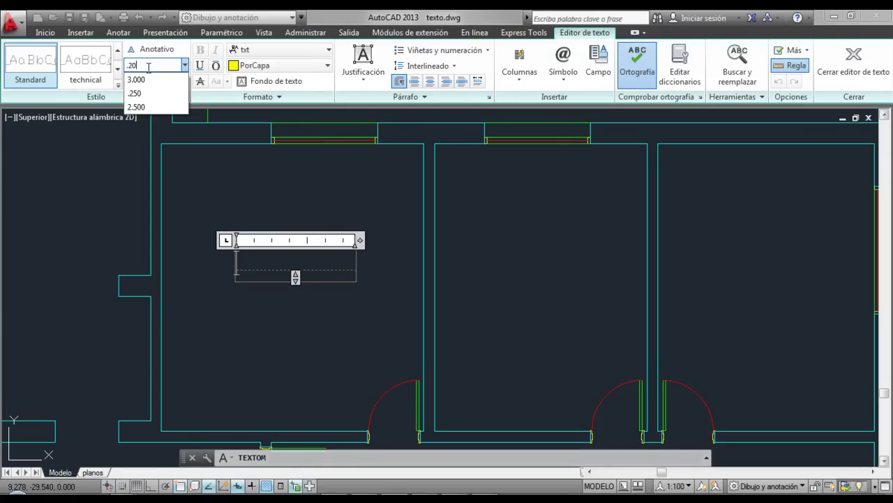
{"action": "key", "text": "Return"}
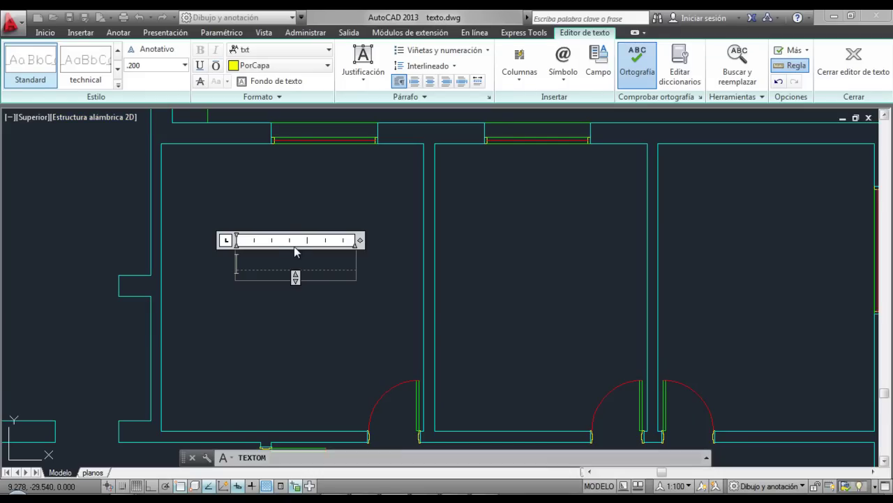
Type 'Dormitorio' in the text box and select all of it.
{"action": "type", "text": "Dormi"}
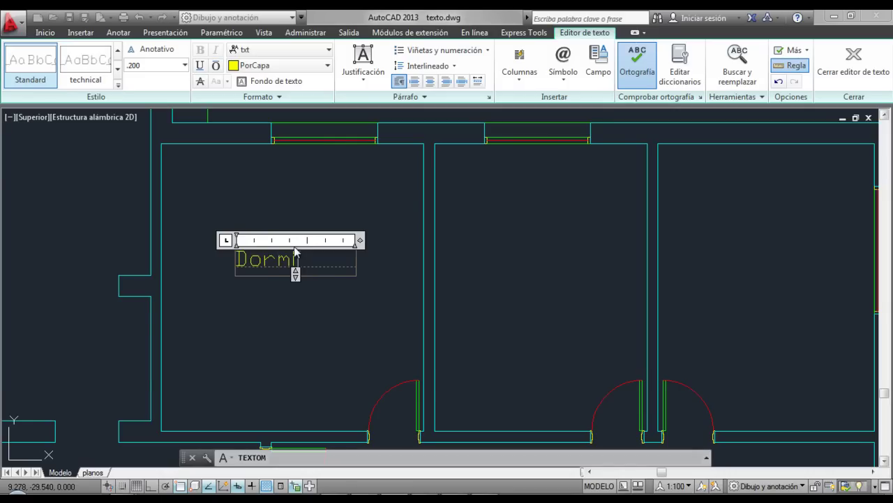
{"action": "type", "text": "torio"}
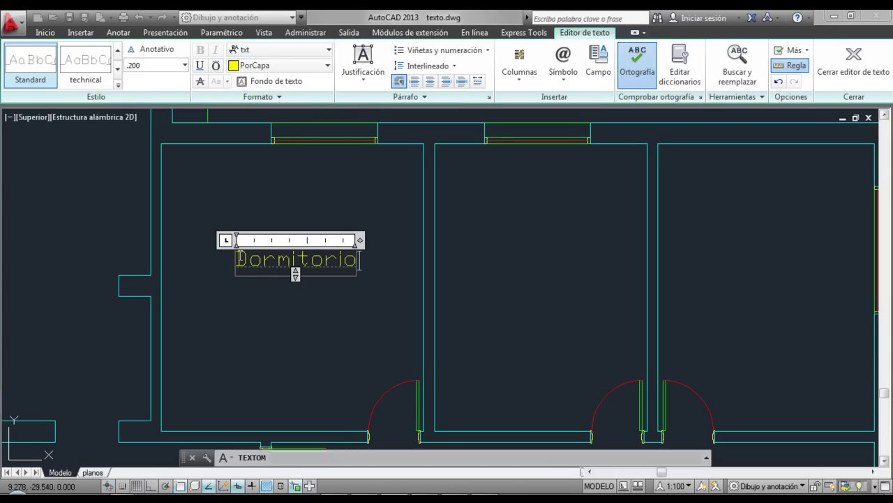
{"action": "key", "text": "ctrl+a"}
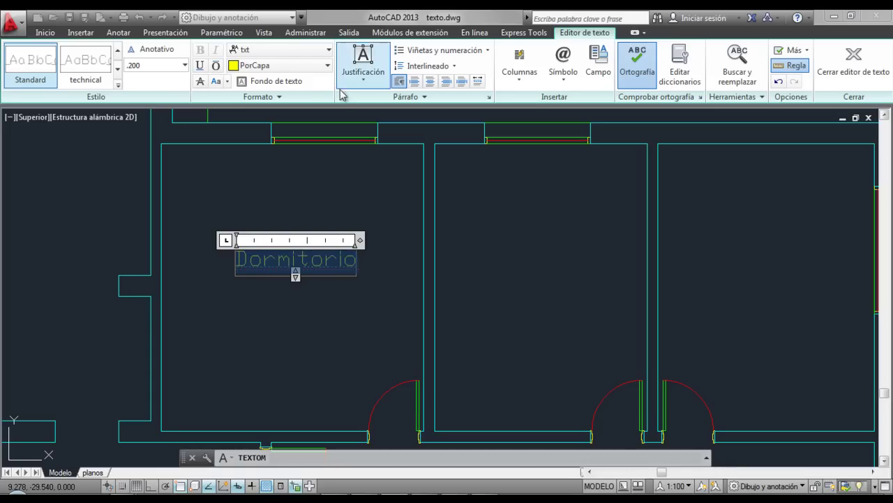
Set the Dormitorio text to regular Verdana, reviewing the case and justification options.
{"action": "left_click", "coordinate": [327, 56]}
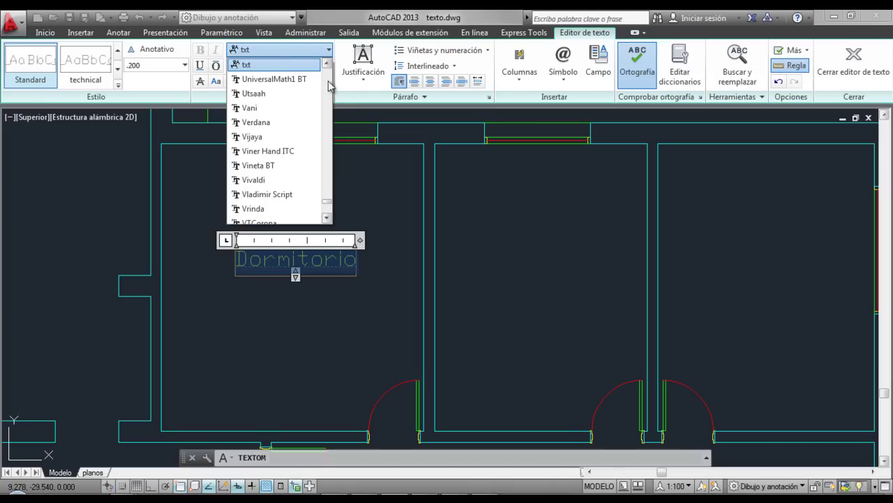
{"action": "left_click", "coordinate": [265, 122]}
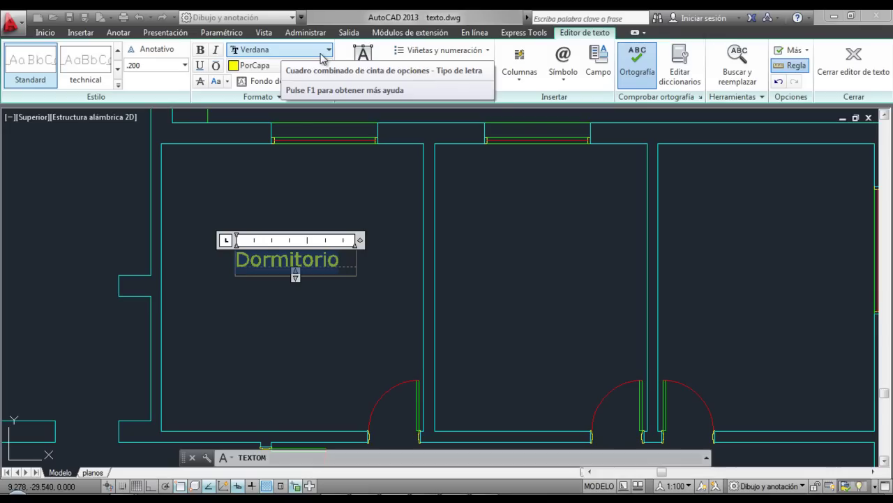
{"action": "left_click", "coordinate": [201, 50]}
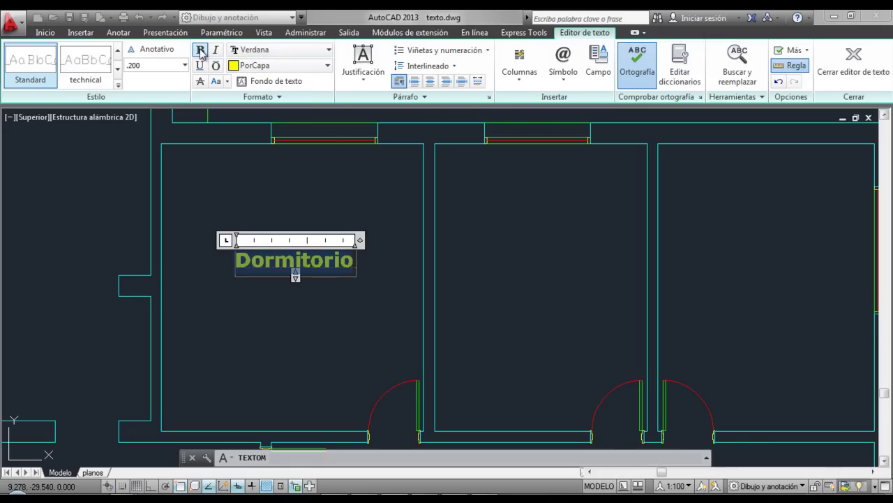
{"action": "left_click", "coordinate": [201, 52]}
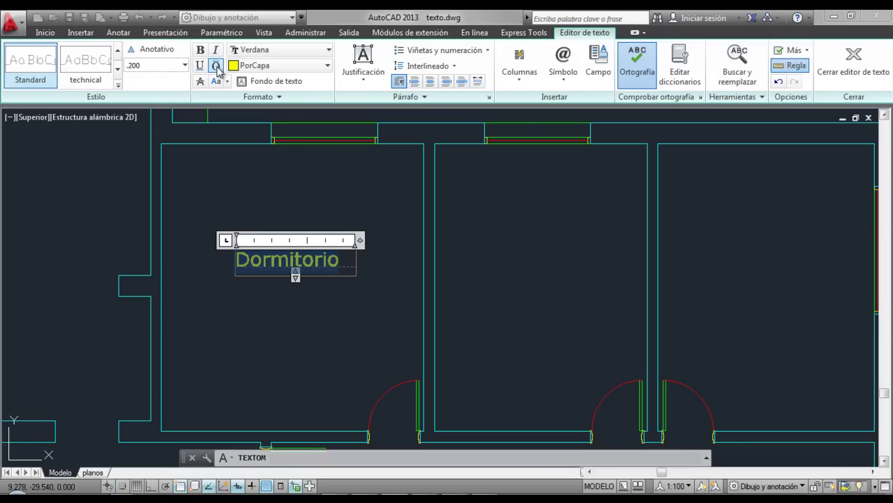
{"action": "left_click", "coordinate": [227, 82]}
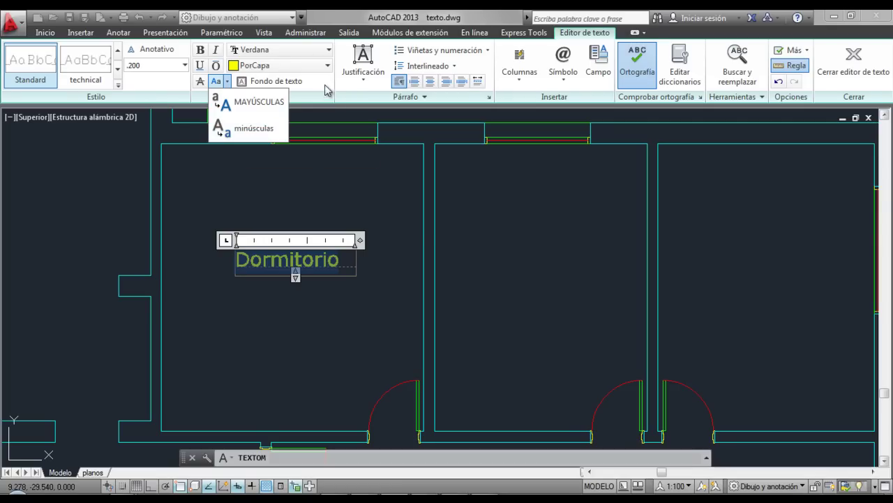
{"action": "left_click", "coordinate": [365, 77]}
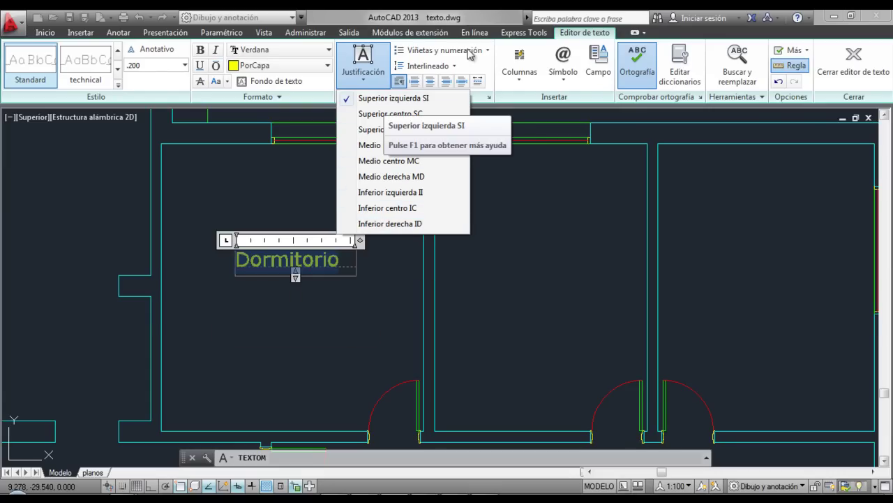
{"action": "left_click", "coordinate": [490, 51]}
{"action": "left_click", "coordinate": [490, 51]}
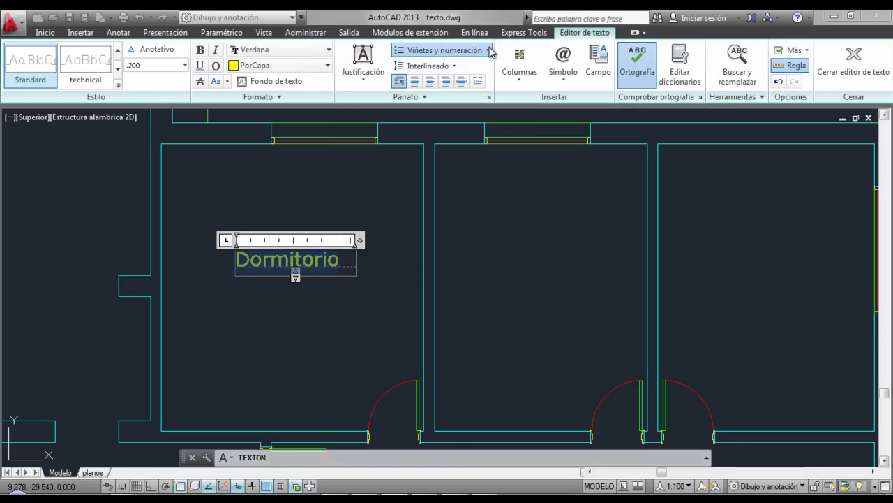
{"action": "left_click", "coordinate": [454, 66]}
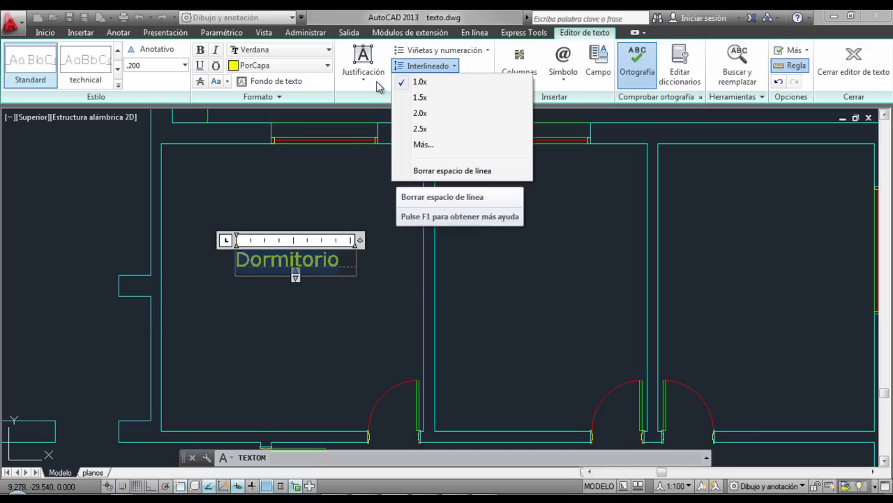
{"action": "left_click", "coordinate": [414, 82]}
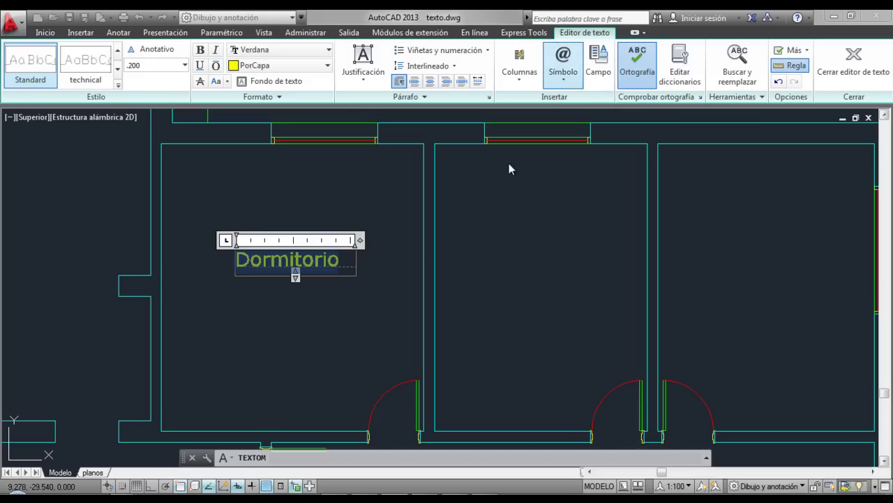
{"action": "left_click", "coordinate": [345, 261]}
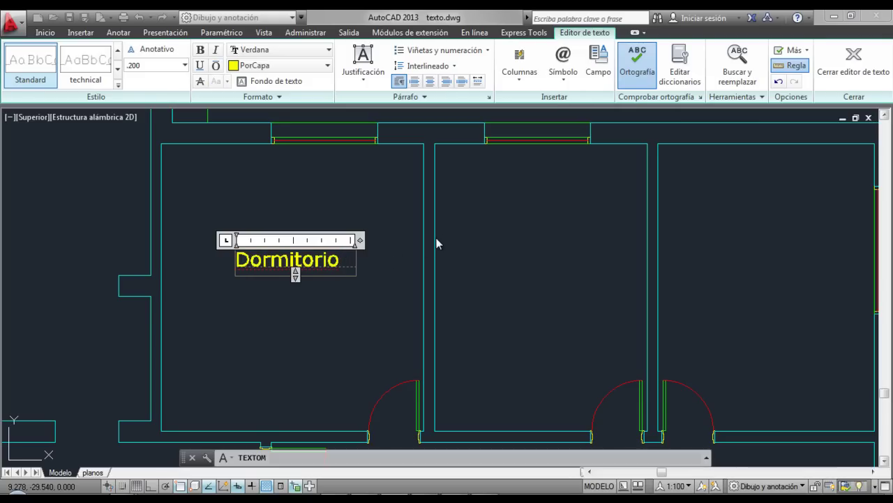
{"action": "left_click", "coordinate": [566, 85]}
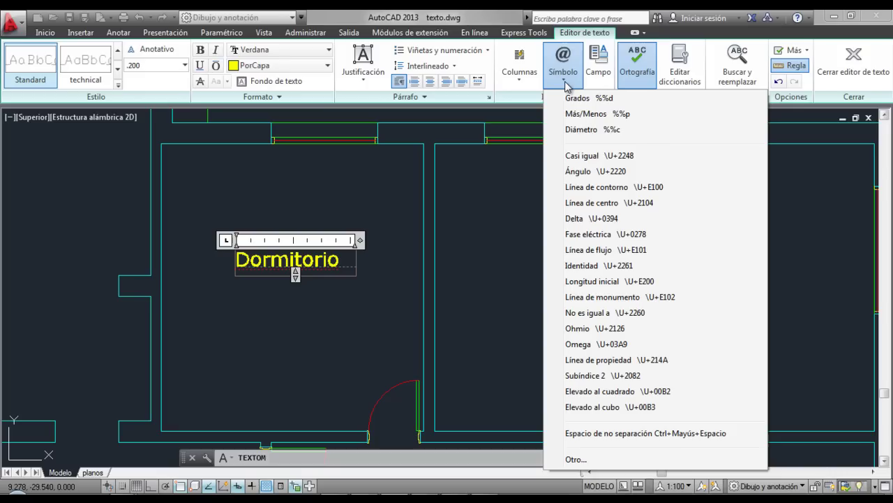
{"action": "left_click", "coordinate": [582, 132]}
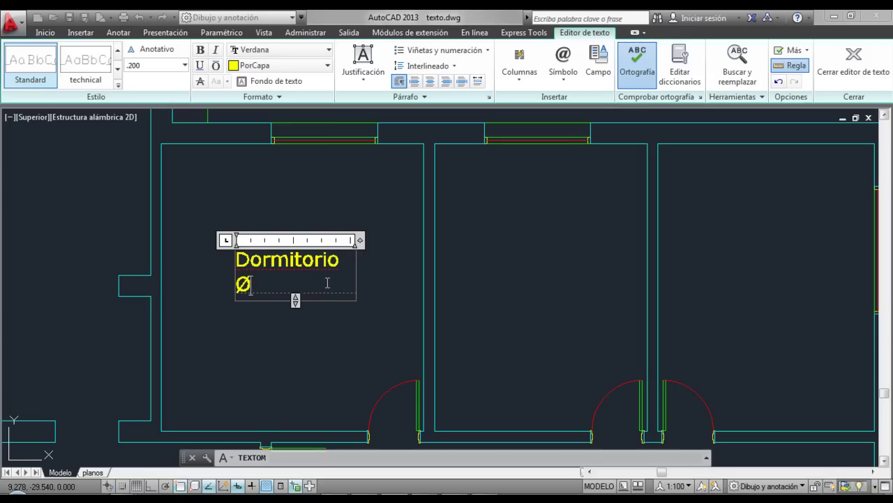
{"action": "key", "text": "Return"}
{"action": "left_click", "coordinate": [563, 70]}
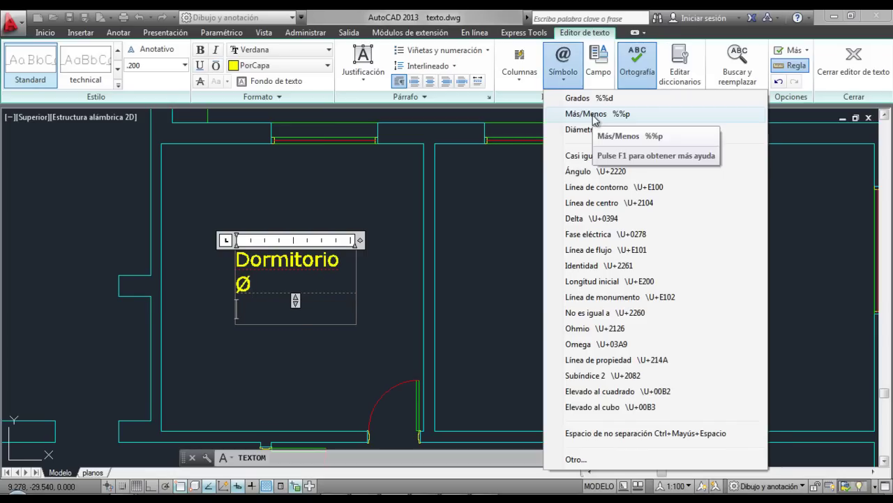
{"action": "left_click", "coordinate": [594, 119]}
{"action": "type", "text": "0.00"}
{"action": "key", "text": "shift+Home"}
{"action": "key", "text": "shift+Up"}
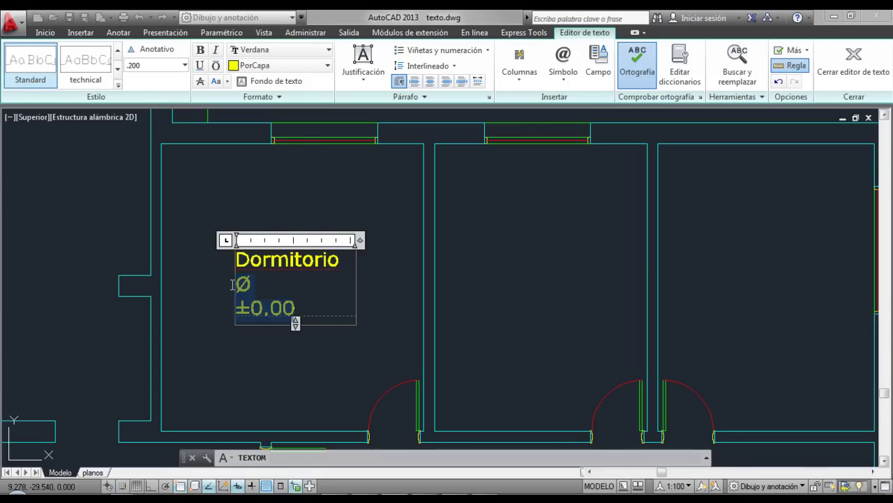
{"action": "key", "text": "BackSpace"}
{"action": "key", "text": "BackSpace"}
{"action": "left_click", "coordinate": [644, 82]}
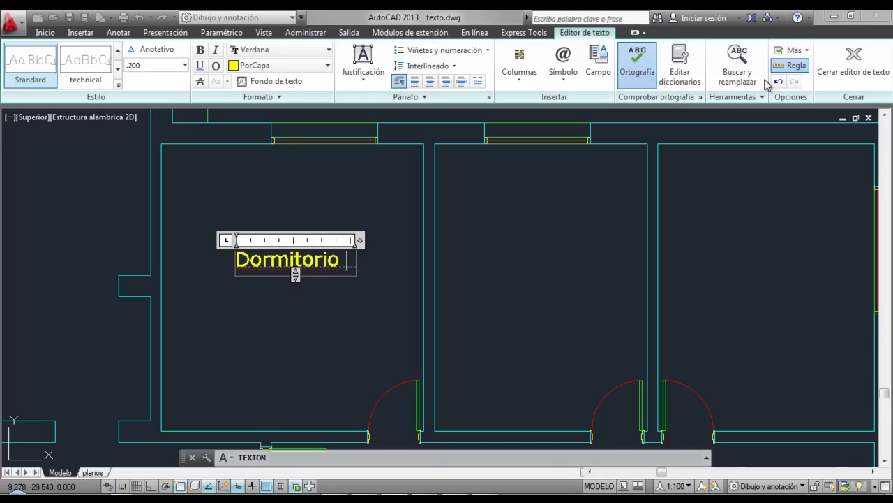
With the ruler shown, resize the Dormitorio text box to make it taller.
{"action": "left_click", "coordinate": [789, 68]}
{"action": "left_click", "coordinate": [789, 67]}
{"action": "mouse_move", "coordinate": [361, 241]}
{"action": "left_mouse_down"}
{"action": "mouse_move", "coordinate": [375, 240]}
{"action": "mouse_move", "coordinate": [359, 240]}
{"action": "left_mouse_up"}
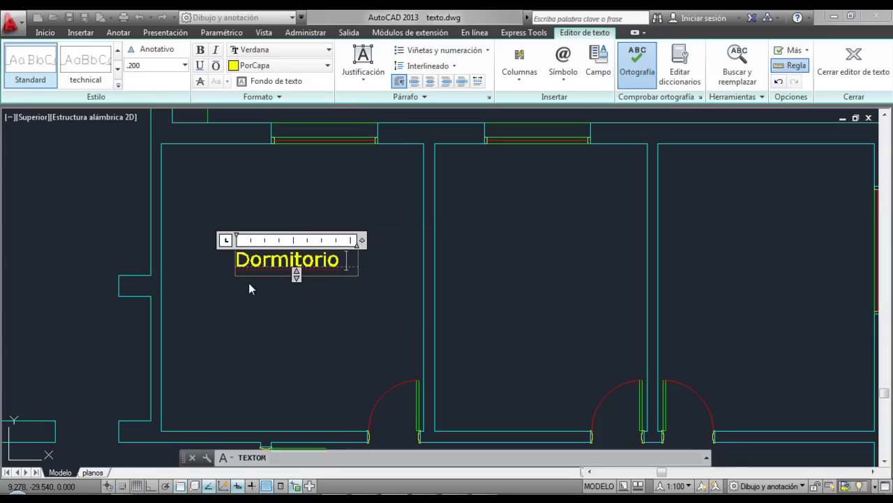
{"action": "mouse_move", "coordinate": [296, 274]}
{"action": "left_mouse_down"}
{"action": "mouse_move", "coordinate": [298, 323]}
{"action": "mouse_move", "coordinate": [296, 291]}
{"action": "left_mouse_up"}
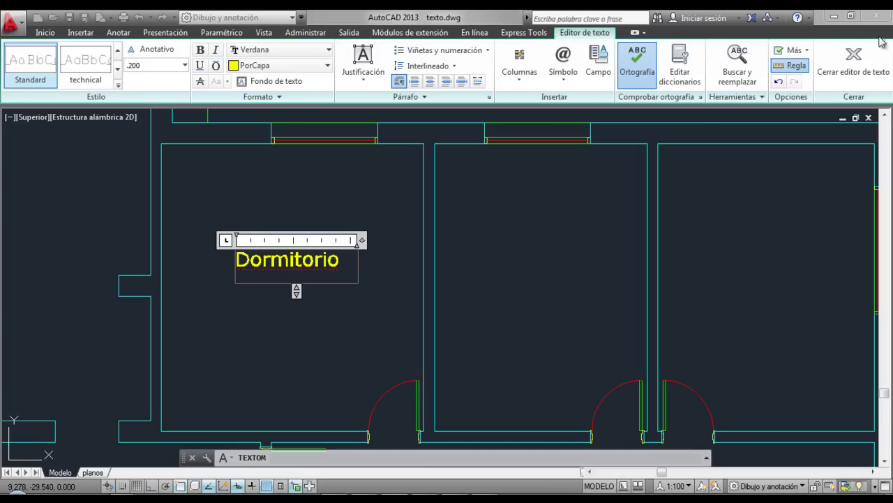
Close the text editor and select the Dormitorio label for copying.
{"action": "left_click", "coordinate": [860, 63]}
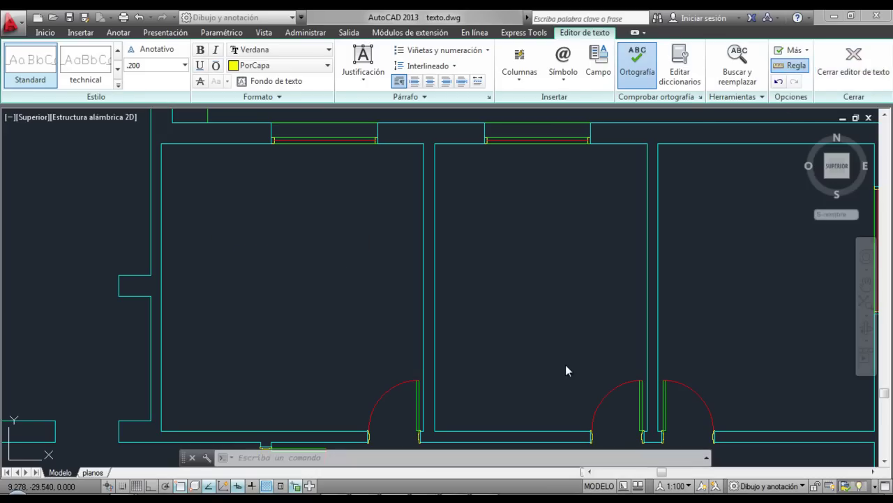
{"action": "left_click", "coordinate": [182, 65]}
{"action": "left_click", "coordinate": [301, 263]}
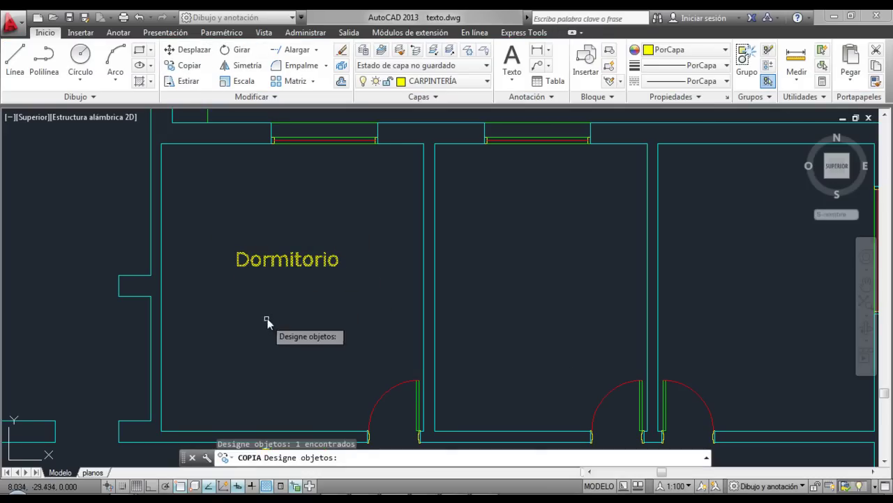
Copy the Dormitorio label horizontally, with Ortho on, into the middle and right bedrooms.
{"action": "key", "text": "Return"}
{"action": "left_click", "coordinate": [289, 300]}
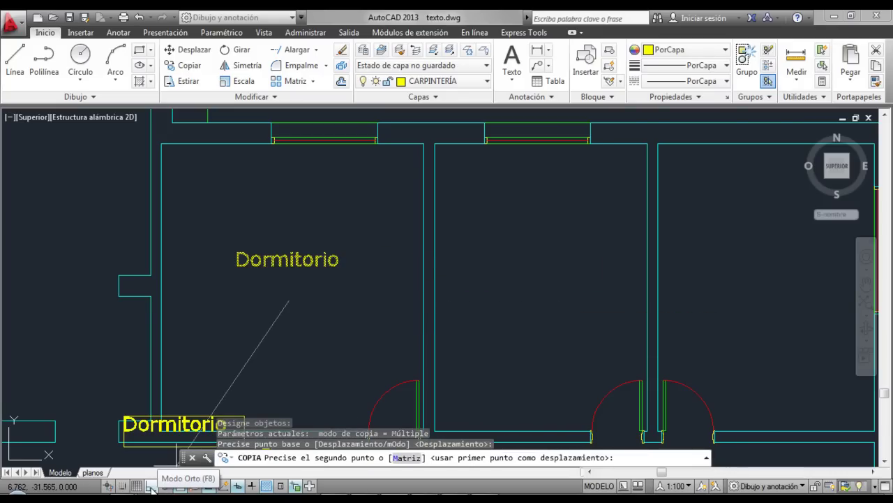
{"action": "left_click", "coordinate": [150, 486]}
{"action": "left_click", "coordinate": [542, 293]}
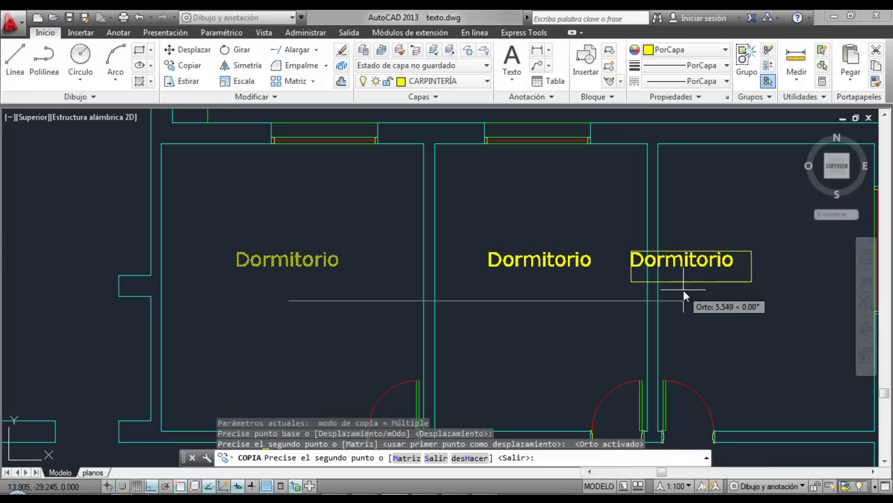
{"action": "left_click", "coordinate": [773, 293]}
{"action": "key", "text": "Return"}
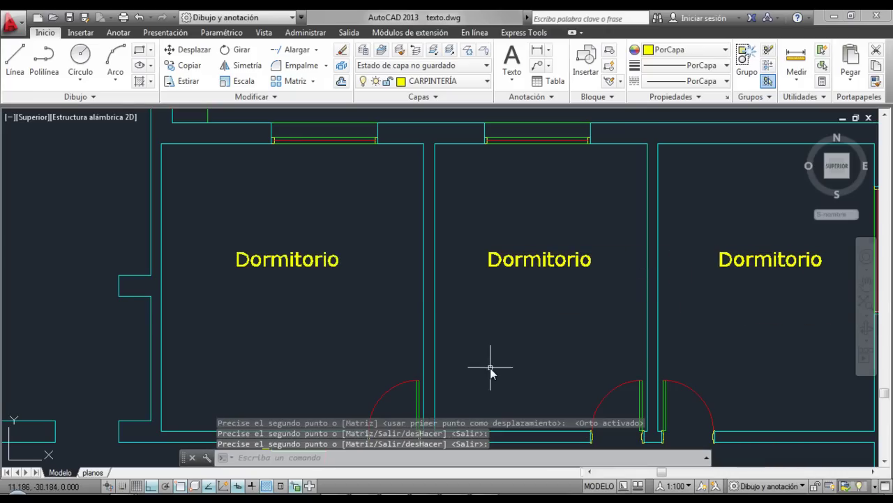
{"action": "scroll", "coordinate": [542, 318], "scroll_direction": "down", "scroll_amount": 2}
{"action": "mouse_move", "coordinate": [472, 295]}
{"action": "middle_mouse_down"}
{"action": "mouse_move", "coordinate": [521, 315]}
{"action": "mouse_move", "coordinate": [515, 363]}
{"action": "middle_mouse_up"}
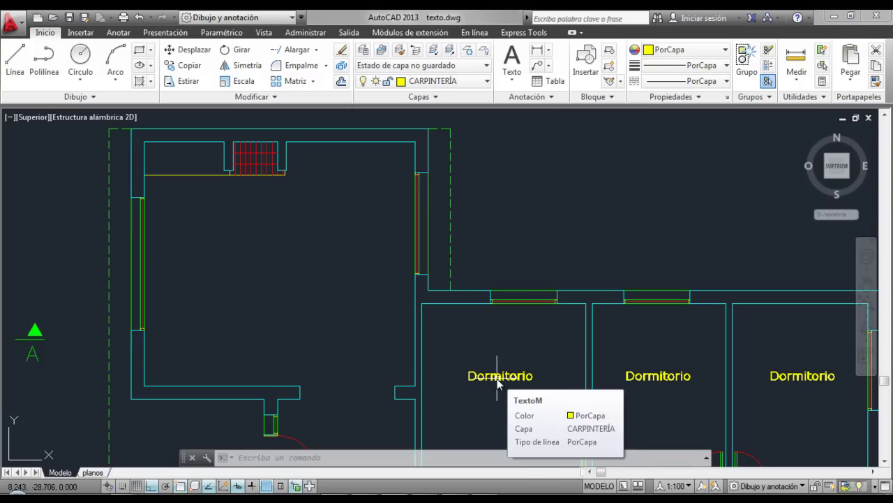
{"action": "double_click", "coordinate": [497, 376]}
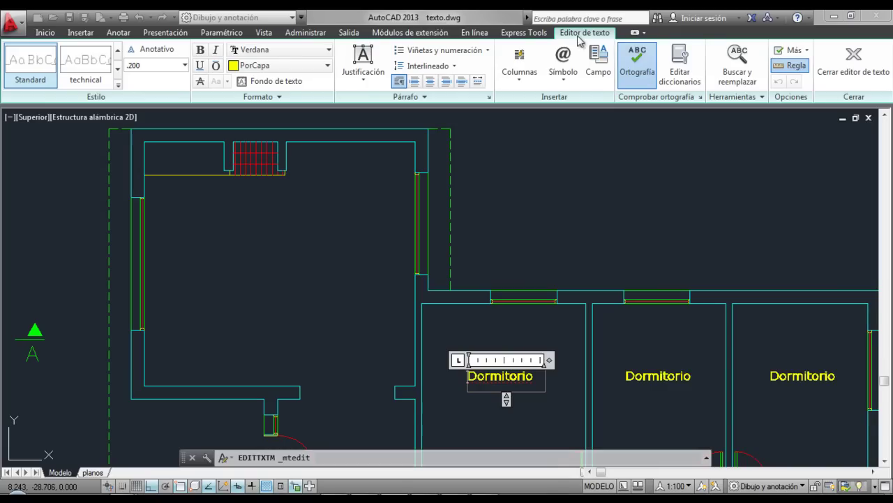
{"action": "left_click_drag", "start_coordinate": [539, 379], "coordinate": [469, 380]}
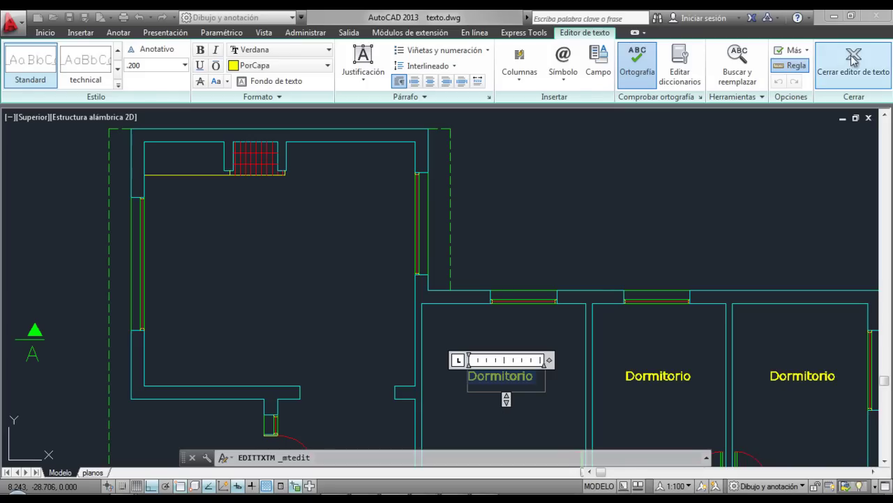
{"action": "left_click", "coordinate": [555, 239]}
{"action": "middle_click_drag", "start_coordinate": [260, 303], "coordinate": [313, 300]}
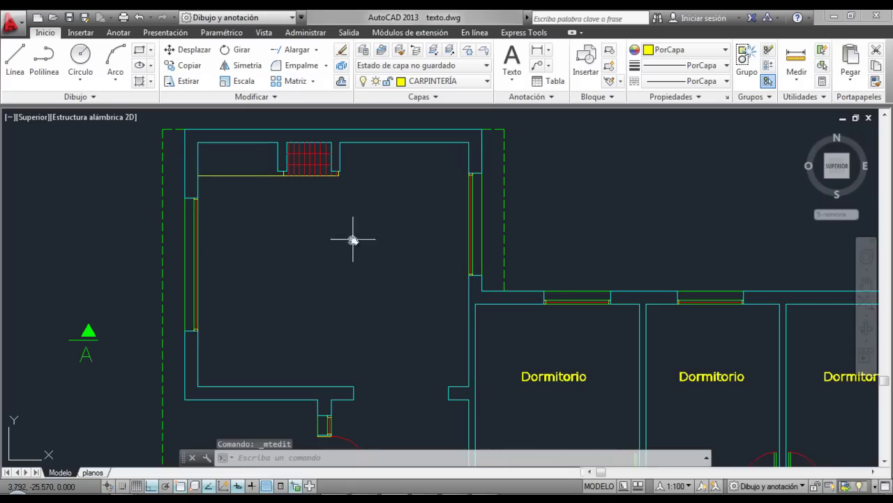
Place single-line text 'Estar' in the large room at height 0.456 and 0 rotation.
{"action": "left_click", "coordinate": [514, 86]}
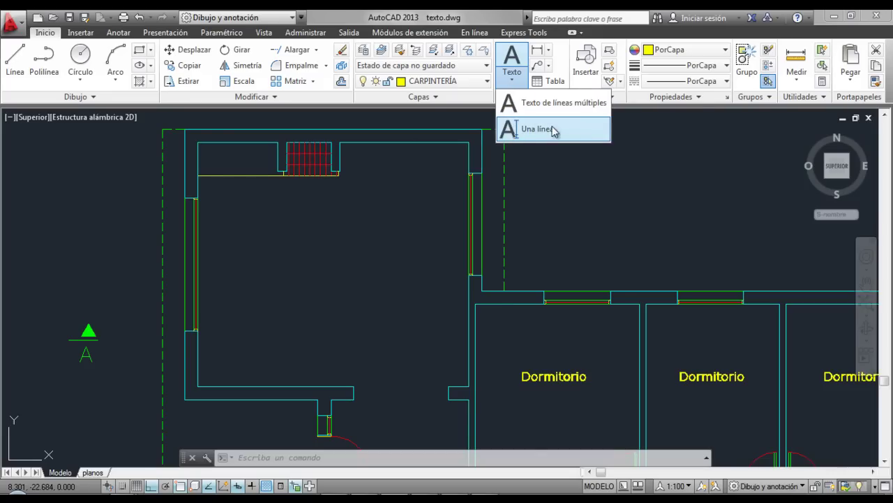
{"action": "left_click", "coordinate": [534, 131]}
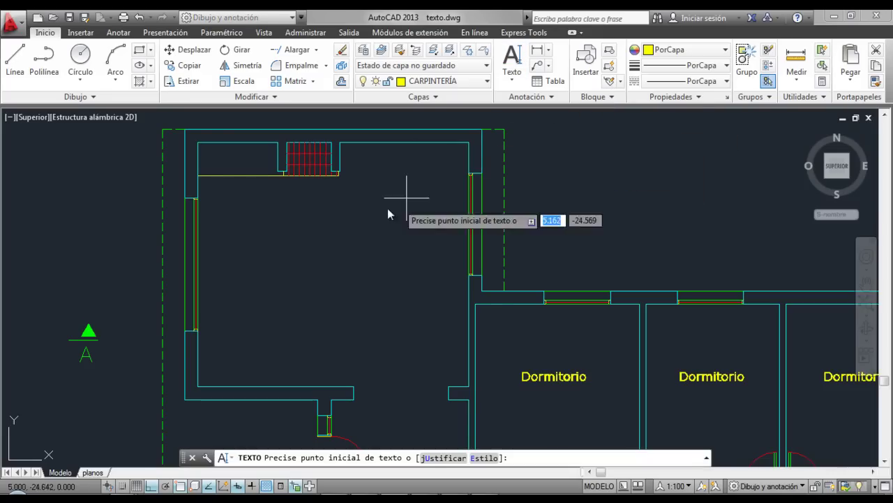
{"action": "left_click", "coordinate": [290, 296]}
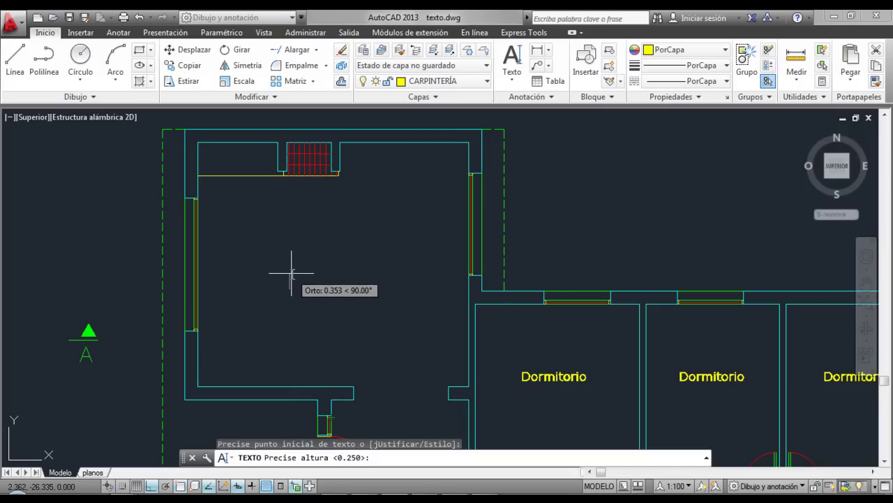
{"action": "left_click", "coordinate": [292, 270]}
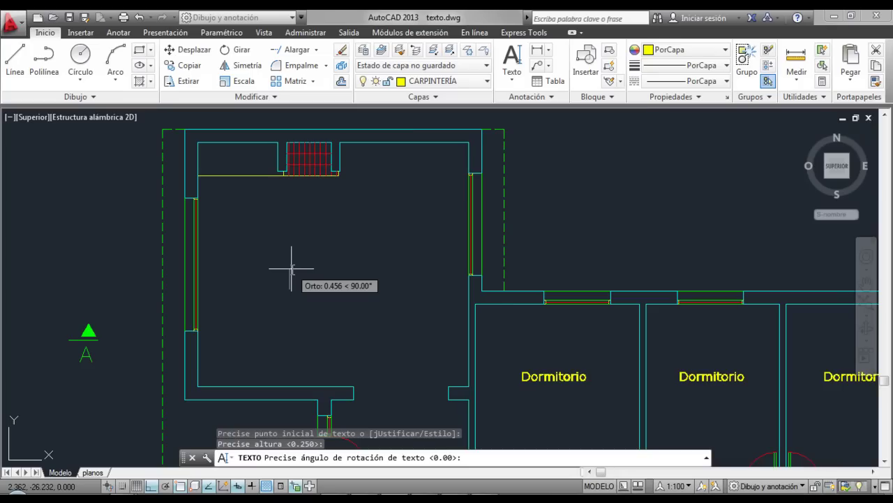
{"action": "key", "text": "Return"}
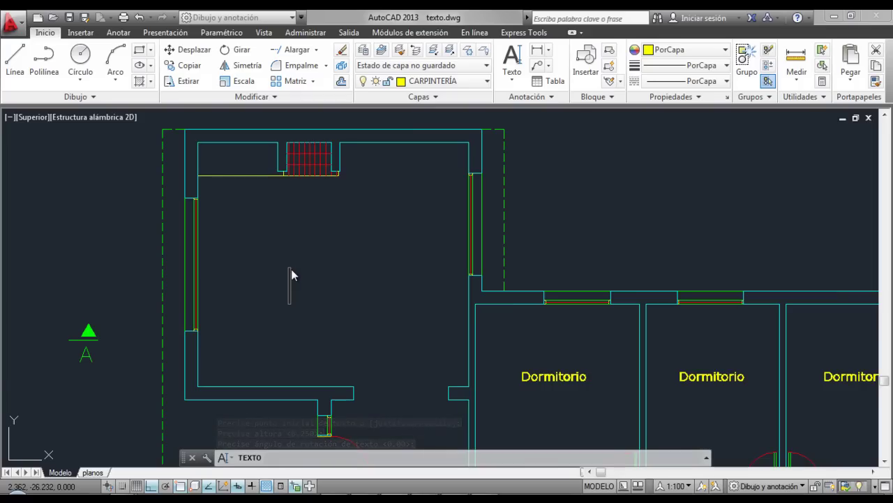
{"action": "type", "text": "ESTAR"}
{"action": "key", "text": "BackSpace"}
{"action": "key", "text": "BackSpace"}
{"action": "key", "text": "BackSpace"}
{"action": "key", "text": "BackSpace"}
{"action": "type", "text": "star"}
{"action": "right_click", "coordinate": [388, 235]}
{"action": "left_click", "coordinate": [384, 215]}
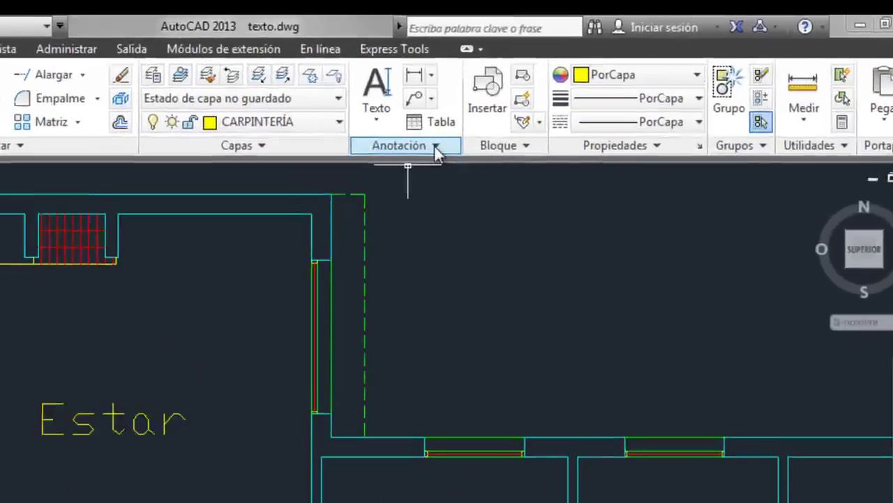
In the Text Style dialog, create a new style named Verdana.
{"action": "left_click", "coordinate": [551, 97]}
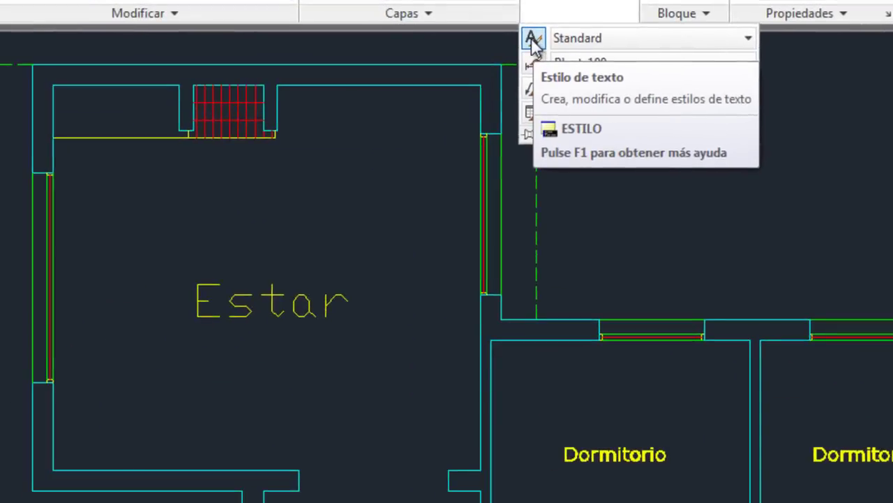
{"action": "left_click", "coordinate": [462, 91]}
{"action": "left_click_drag", "start_coordinate": [453, 60], "coordinate": [518, 47]}
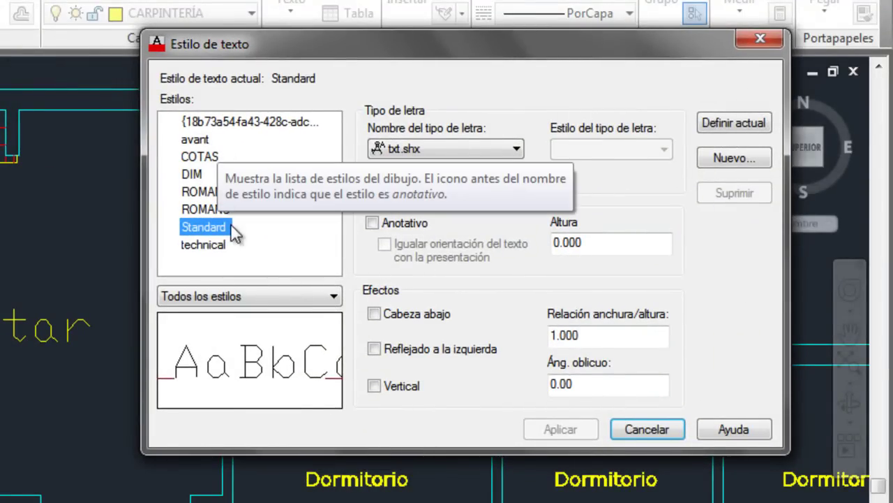
{"action": "left_click", "coordinate": [745, 160]}
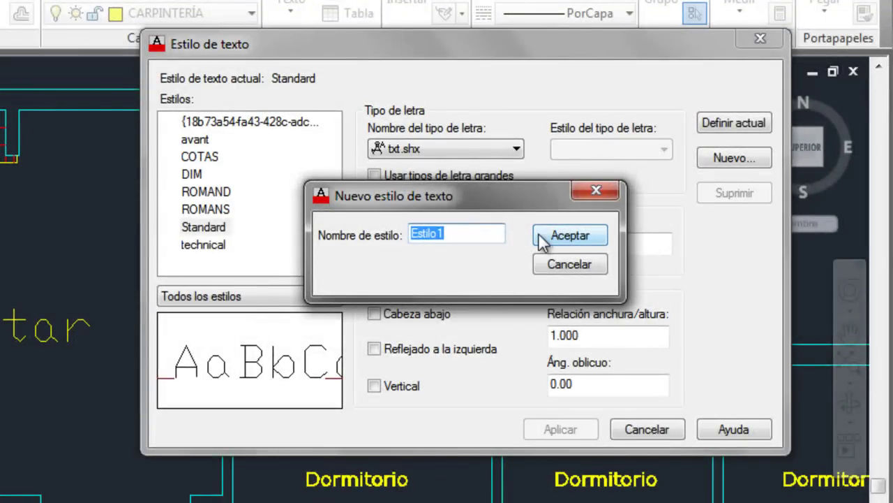
{"action": "type", "text": "V"}
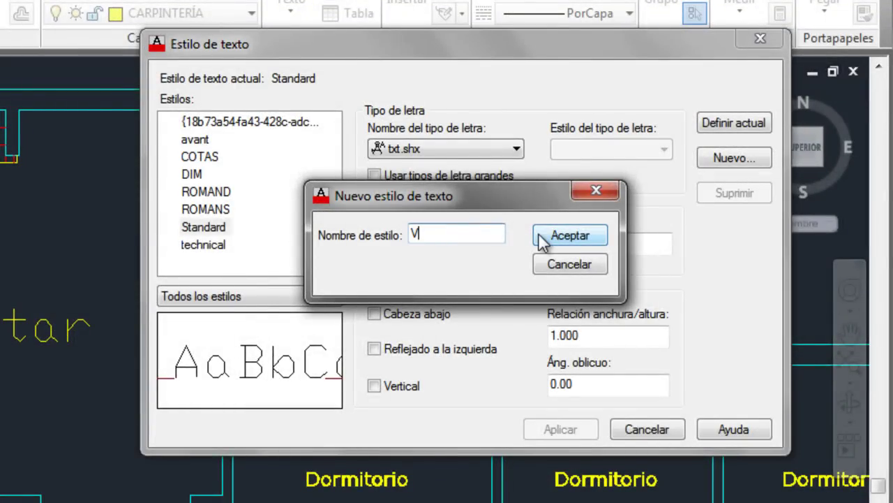
{"action": "type", "text": "erdana"}
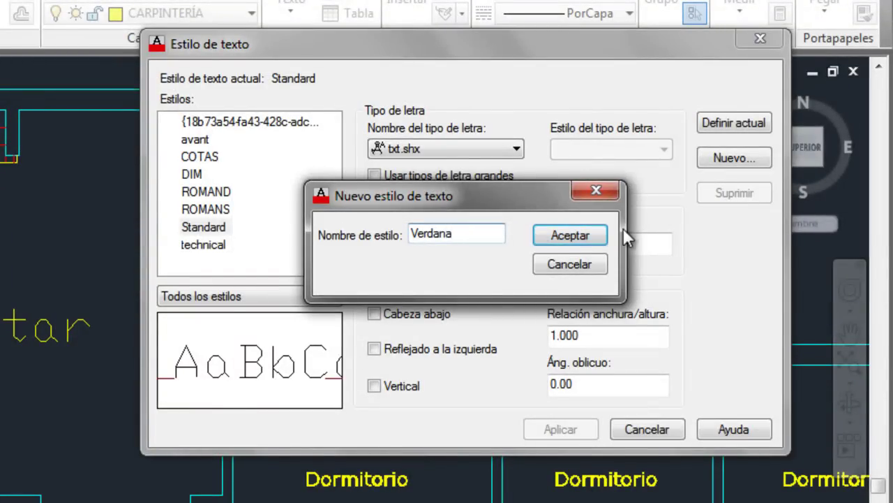
{"action": "left_click", "coordinate": [576, 234]}
Give the Verdana style the Verdana font with no effects, then apply it.
{"action": "left_click", "coordinate": [473, 149]}
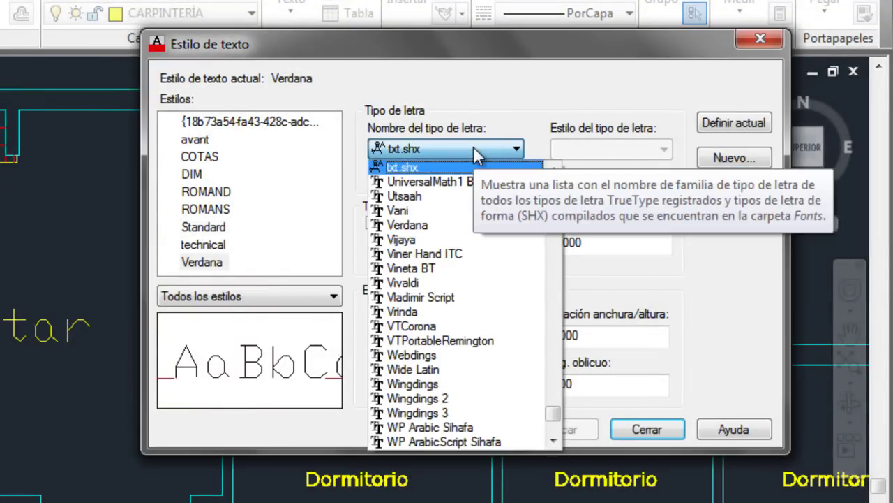
{"action": "left_click", "coordinate": [468, 225]}
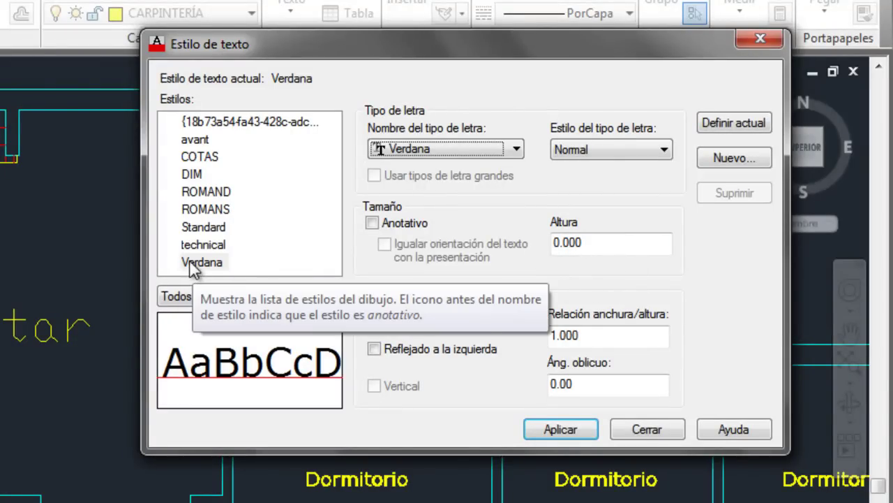
{"action": "left_click", "coordinate": [375, 314]}
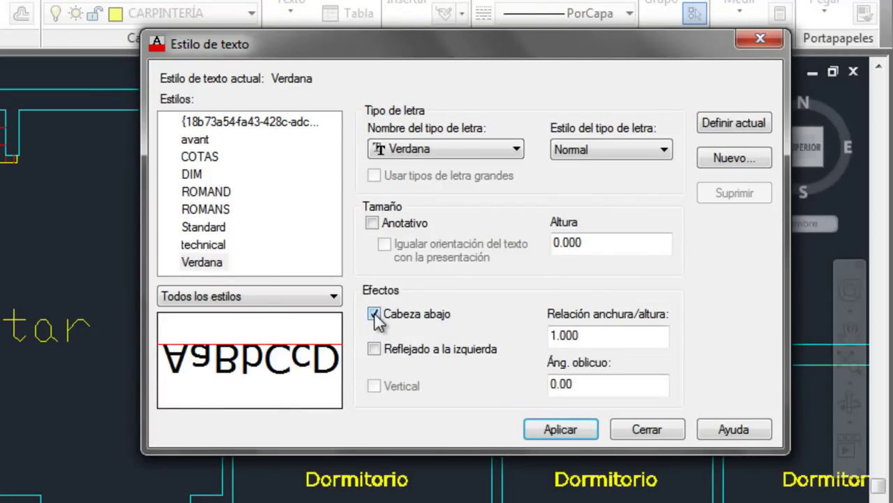
{"action": "left_click", "coordinate": [374, 349]}
{"action": "left_click", "coordinate": [374, 349]}
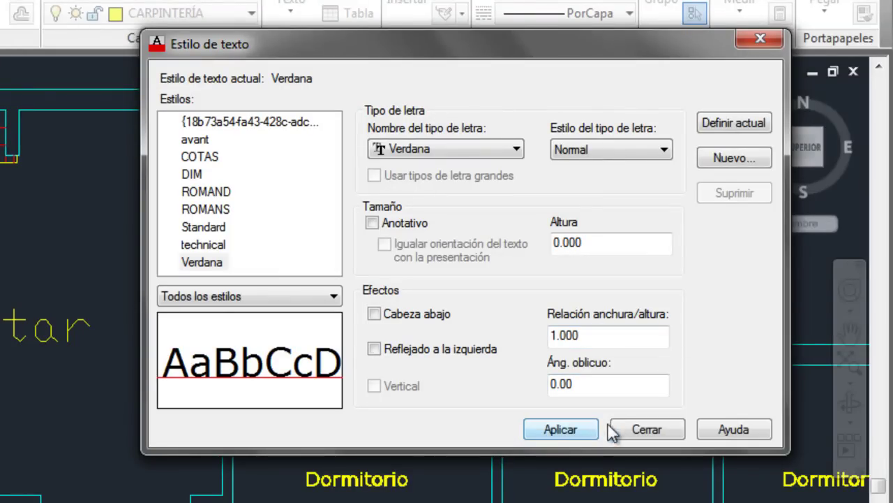
{"action": "left_click", "coordinate": [562, 427]}
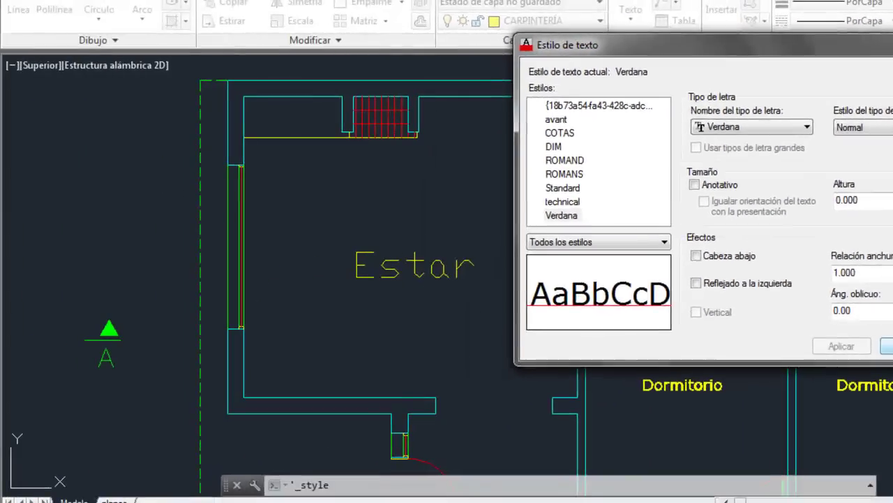
{"action": "left_click", "coordinate": [647, 430]}
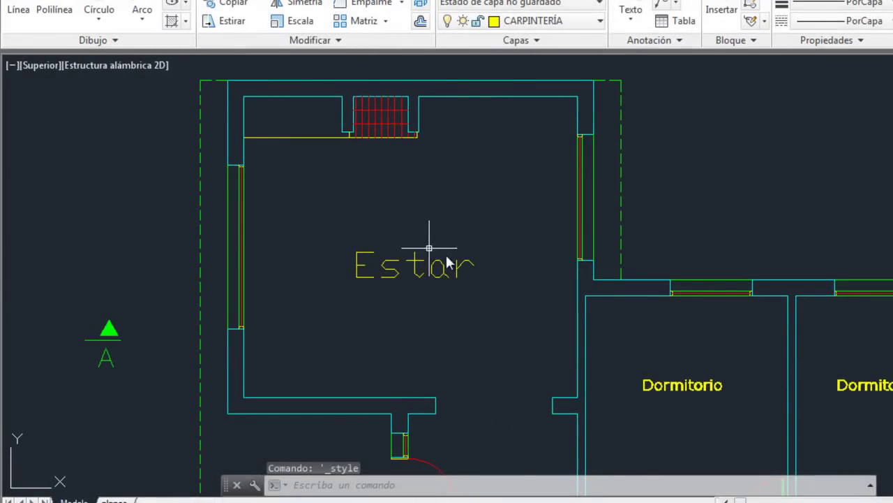
Change the Estar label's text style from Standard to Verdana in its Properties.
{"action": "left_click", "coordinate": [395, 261]}
{"action": "right_click", "coordinate": [396, 262]}
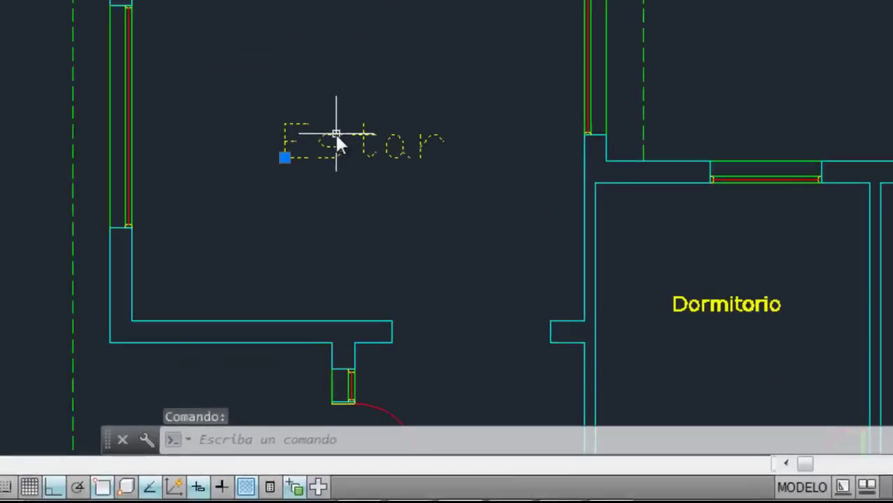
{"action": "left_click", "coordinate": [363, 440]}
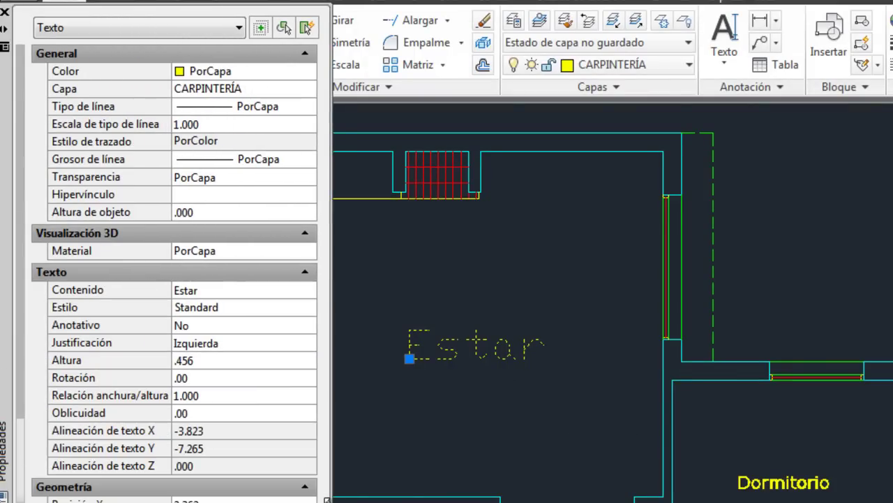
{"action": "left_click", "coordinate": [252, 307]}
{"action": "left_click", "coordinate": [250, 307]}
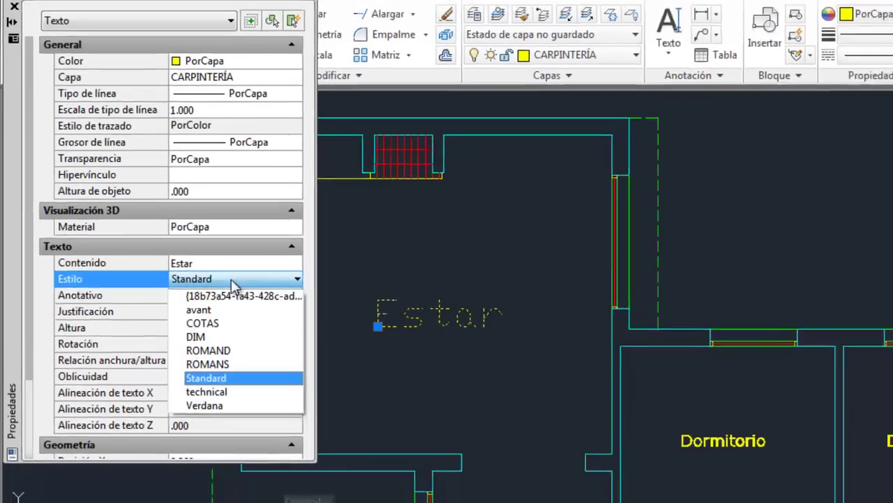
{"action": "left_click", "coordinate": [233, 396]}
{"action": "left_click", "coordinate": [14, 6]}
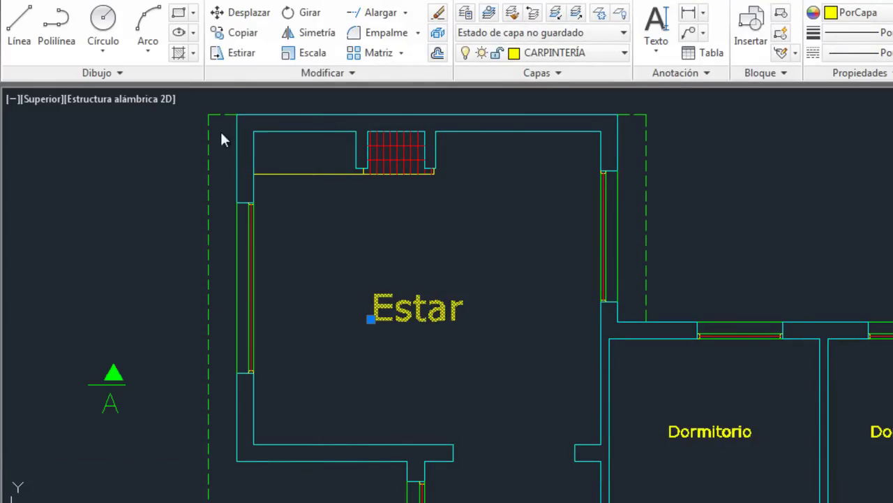
{"action": "key", "text": "Escape"}
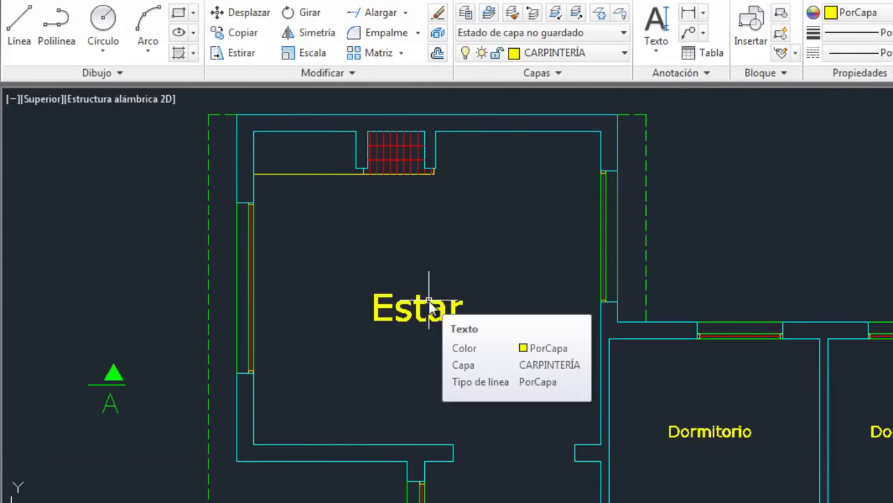